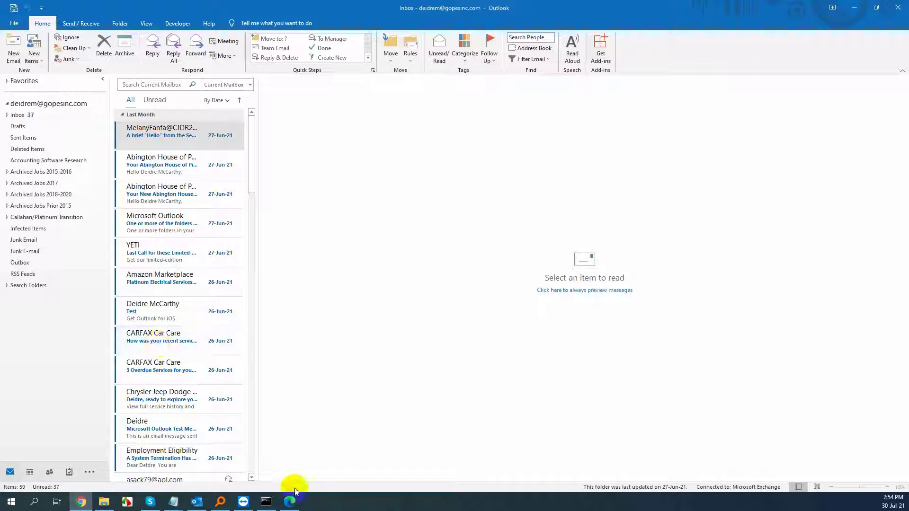
# Step: Switch to Microsoft Edge, search the web for "staller ost to pst", and open the stellarinfo.com OST to PST Converter page
pyautogui.click(290, 503)
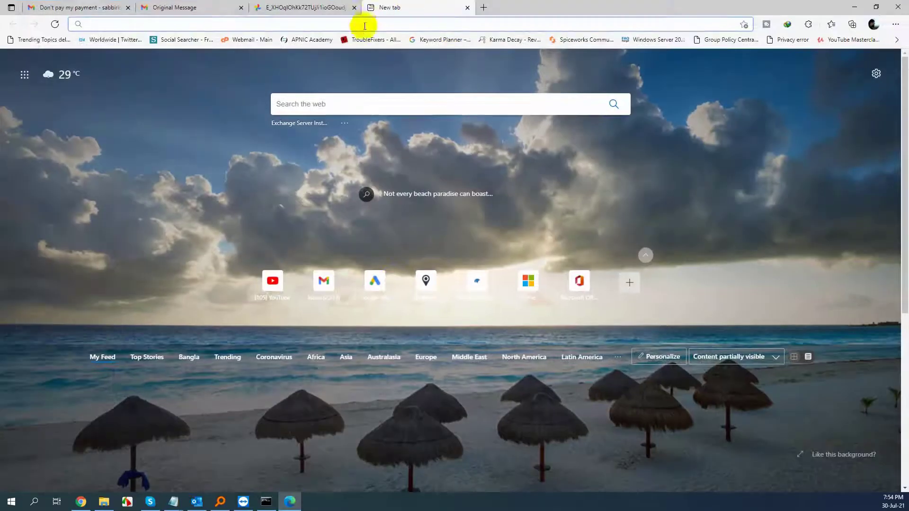
pyautogui.click(369, 23)
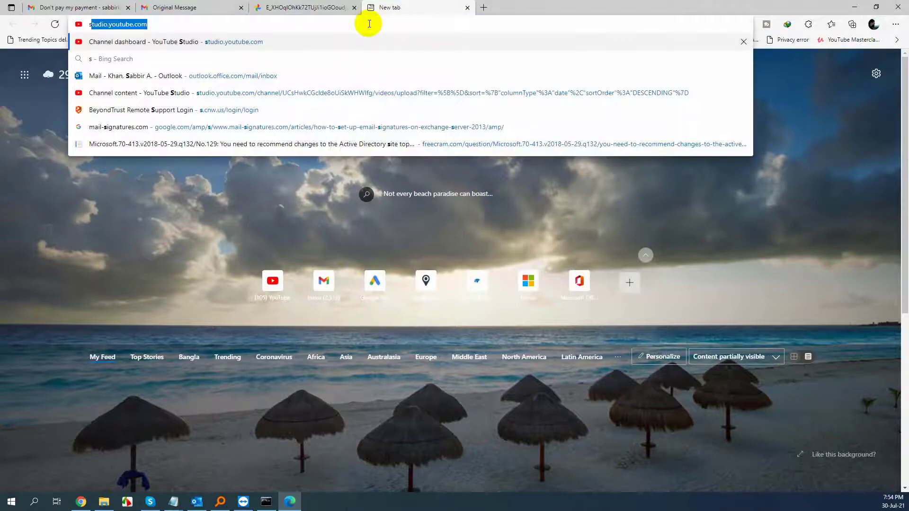
pyautogui.write('staller')
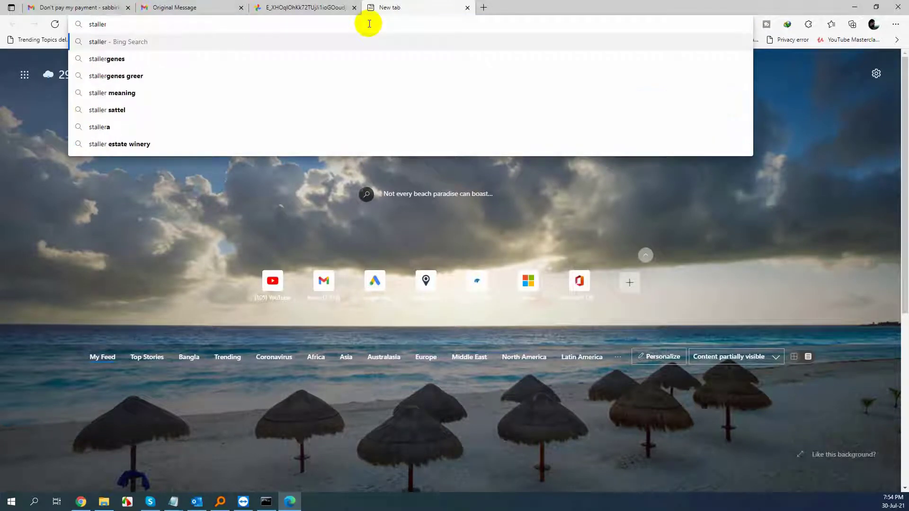
pyautogui.write(' ost to pst')
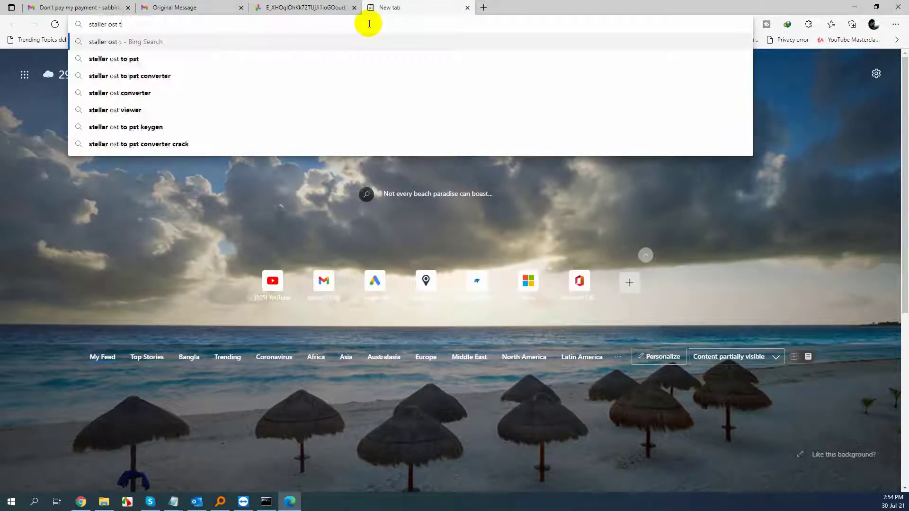
pyautogui.press('Return')
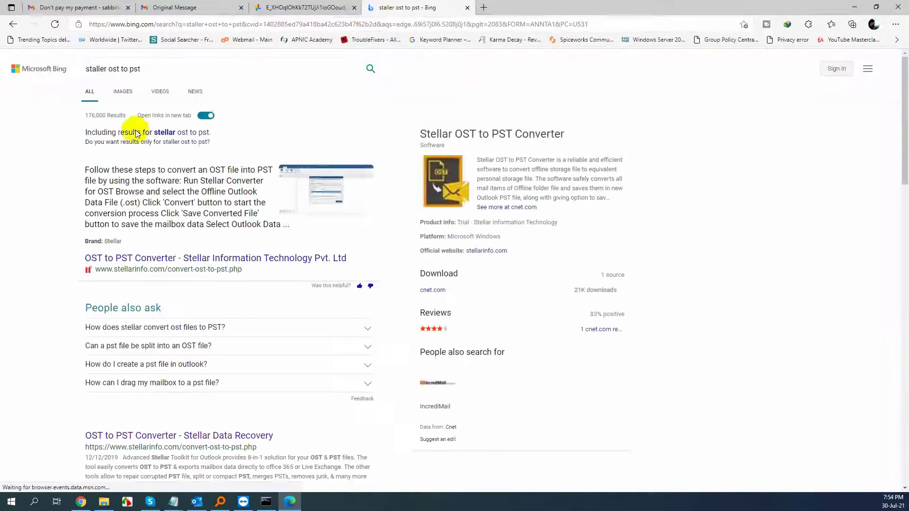
pyautogui.click(187, 259)
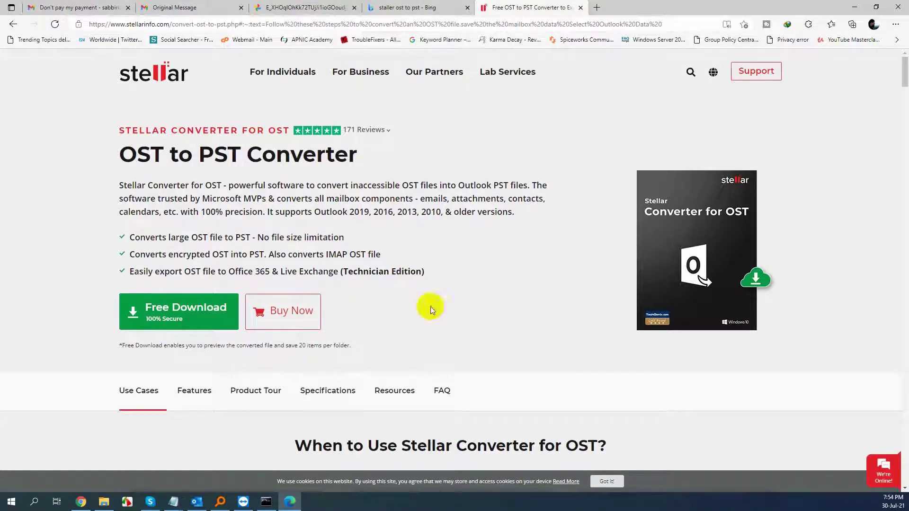
pyautogui.hotkey('alt', 'Tab')
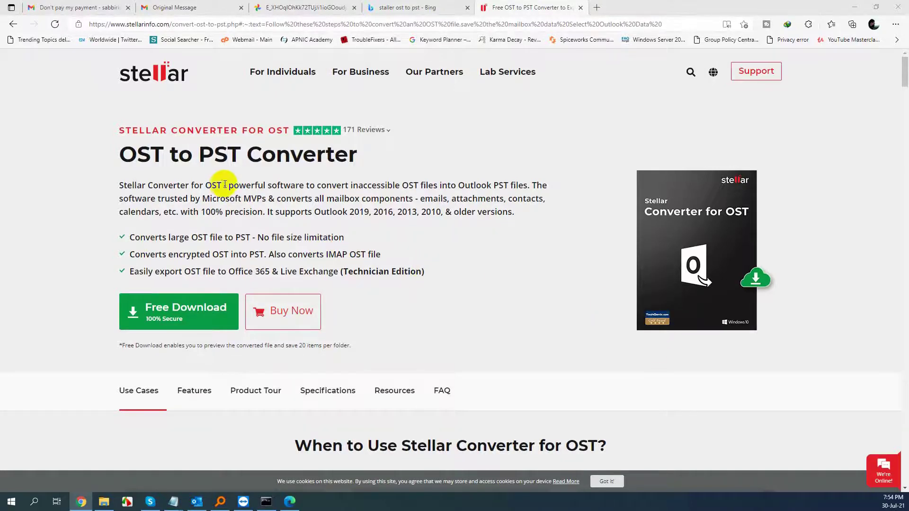
pyautogui.scroll(-3, 227, 189)
pyautogui.scroll(1, 226, 198)
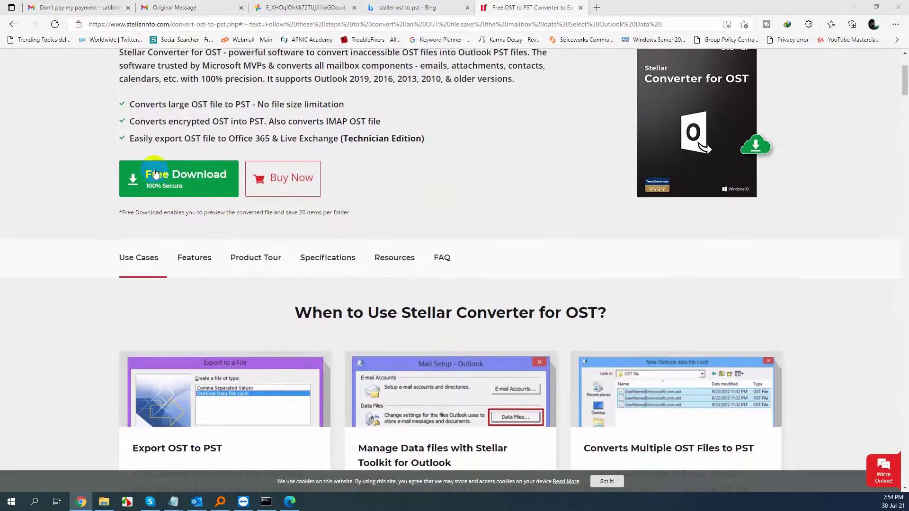
pyautogui.click(167, 182)
pyautogui.click(198, 27)
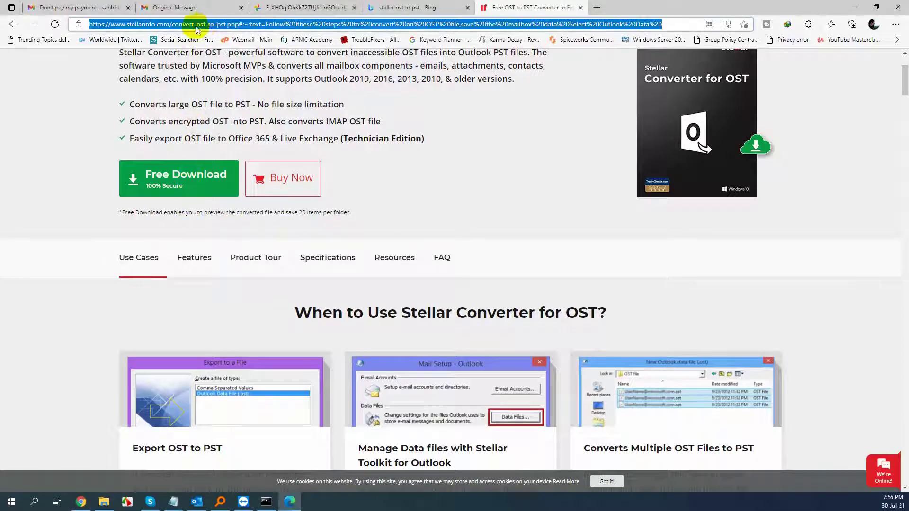
pyautogui.click(240, 25)
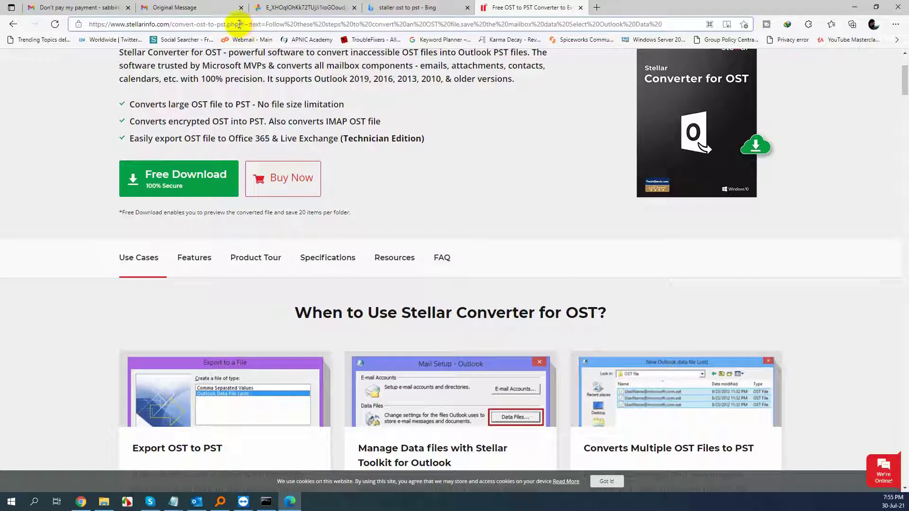
pyautogui.moveTo(241, 24); pyautogui.dragTo(893, 89)
pyautogui.press('BackSpace')
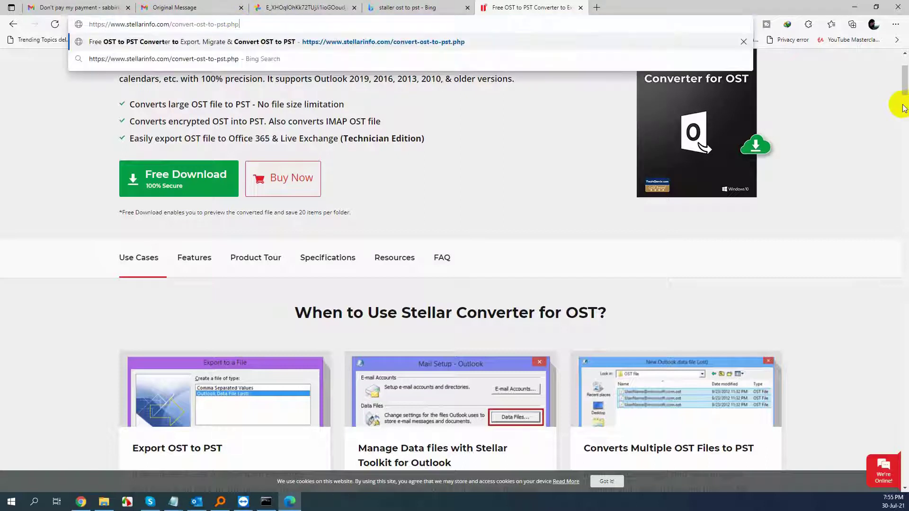
pyautogui.click(451, 155)
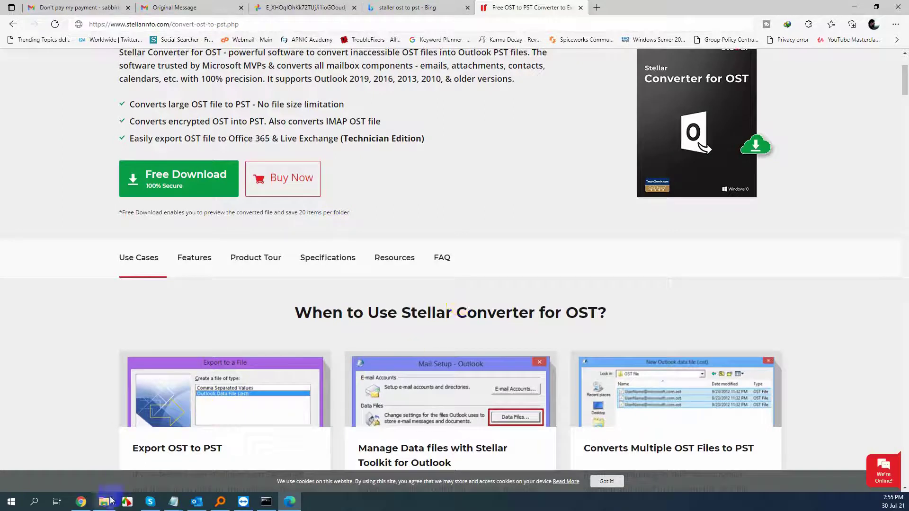
# Step: Start the free download of the Stellar Converter for OST installer
pyautogui.moveTo(112, 500)
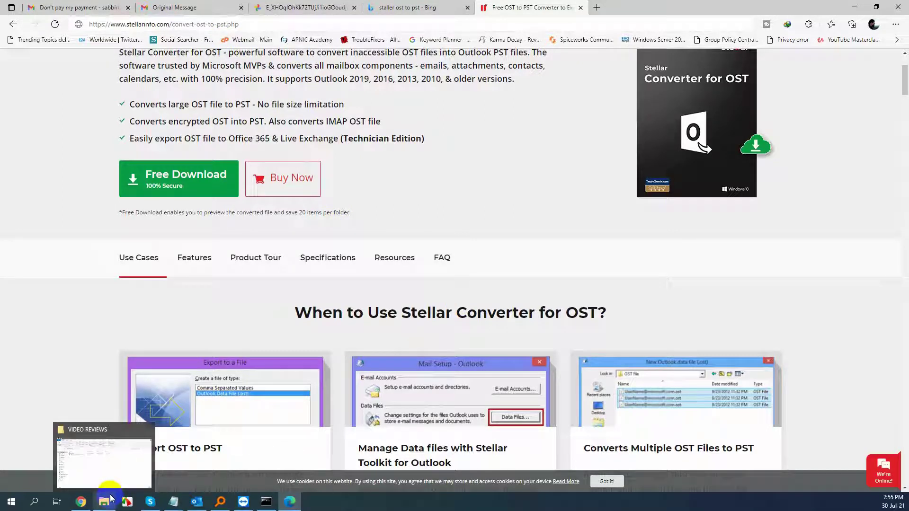
pyautogui.click(175, 189)
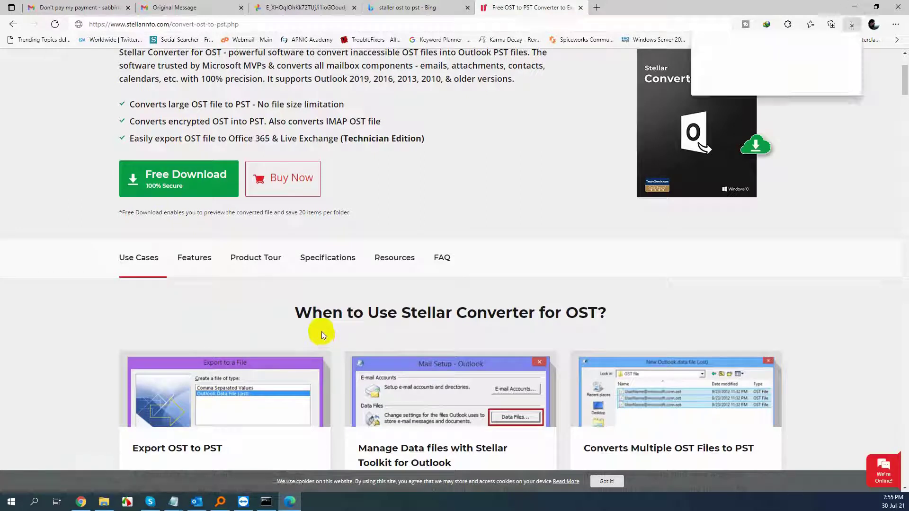
pyautogui.click(741, 154)
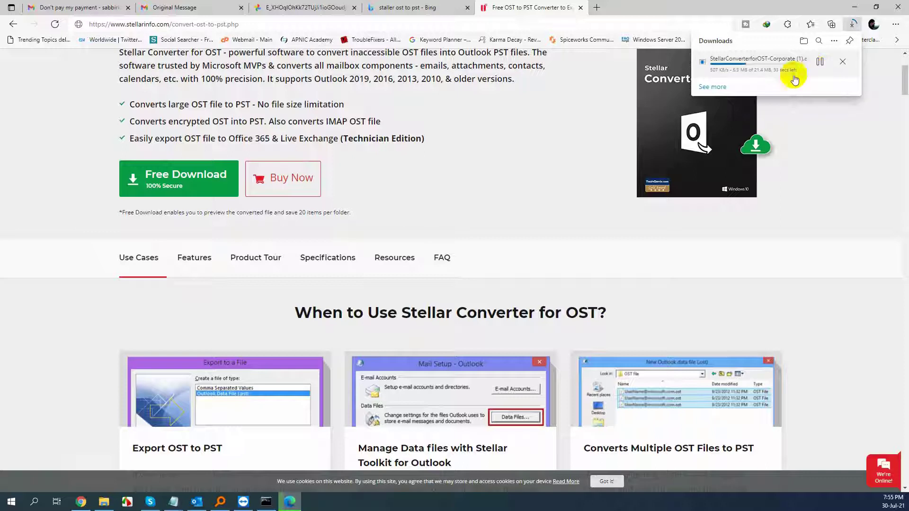
# Step: Find the installed Stellar Converter for OST through Windows search, launch it, and minimize the browser
pyautogui.click(34, 503)
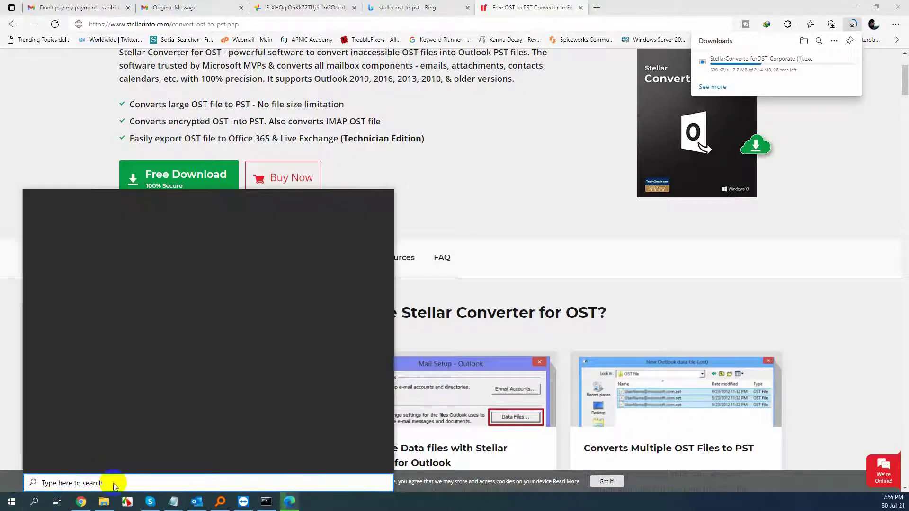
pyautogui.write('sta')
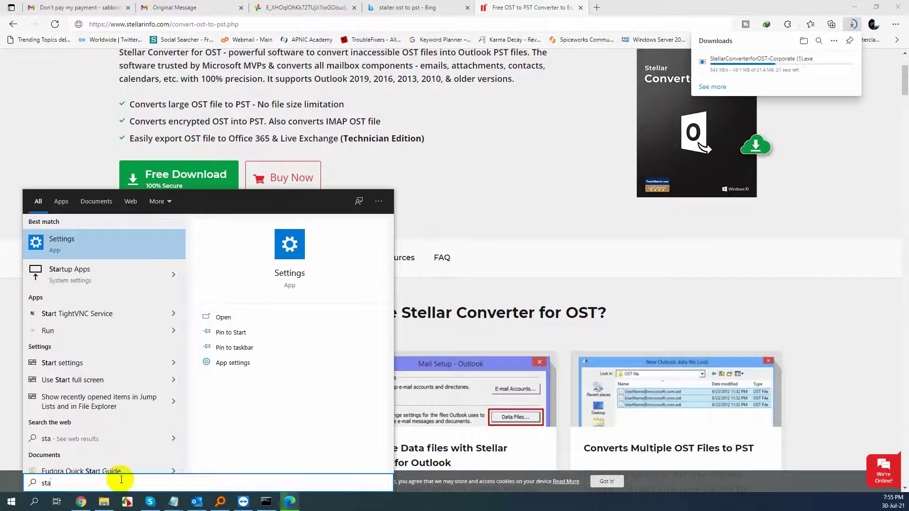
pyautogui.press('BackSpace')
pyautogui.press('BackSpace')
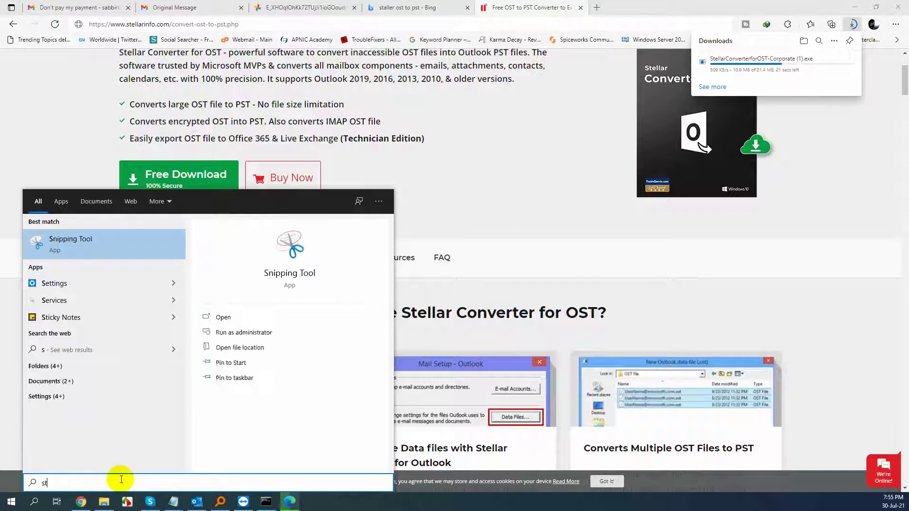
pyautogui.write('tal')
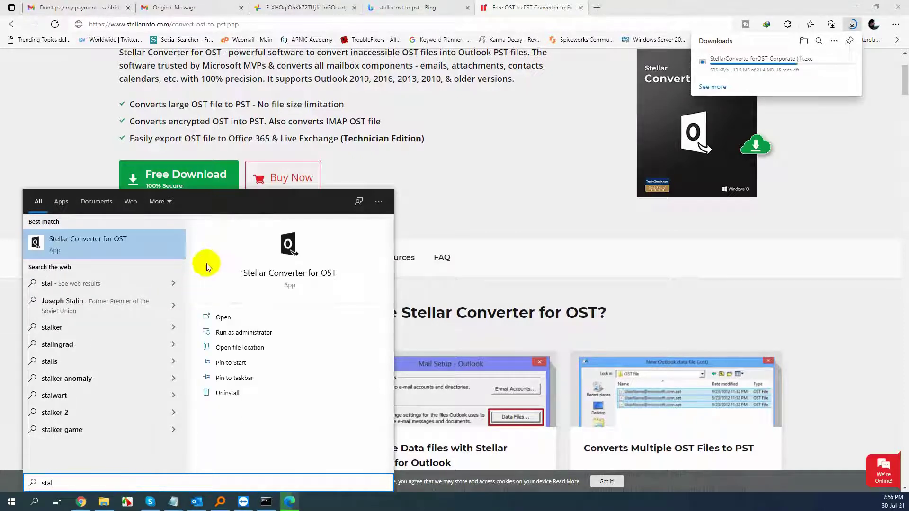
pyautogui.click(393, 272)
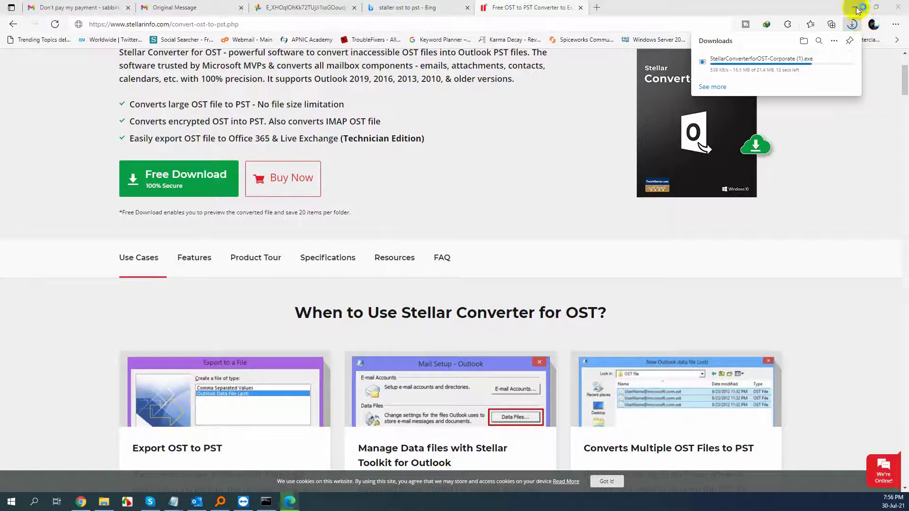
pyautogui.click(855, 7)
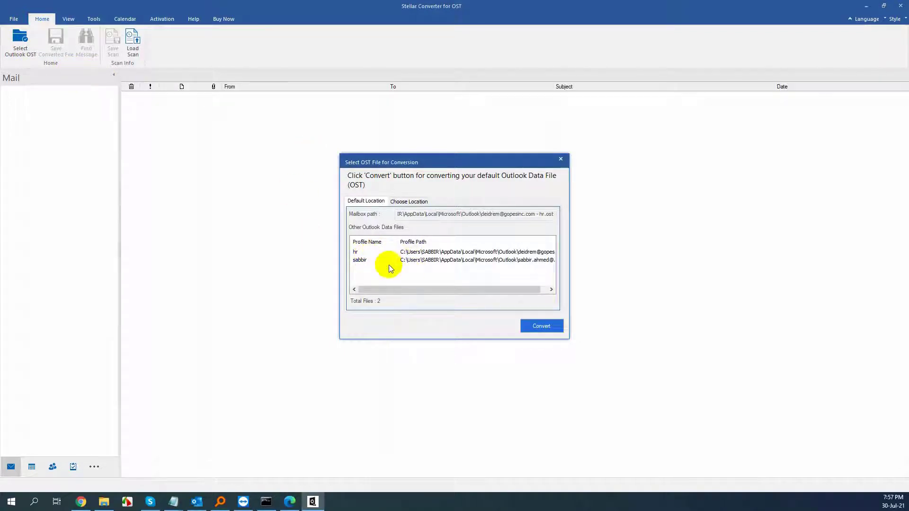
# Step: Choose lucas.ost from the desktop's VIDEO REVIEWS folder as the OST file and convert it
pyautogui.click(411, 202)
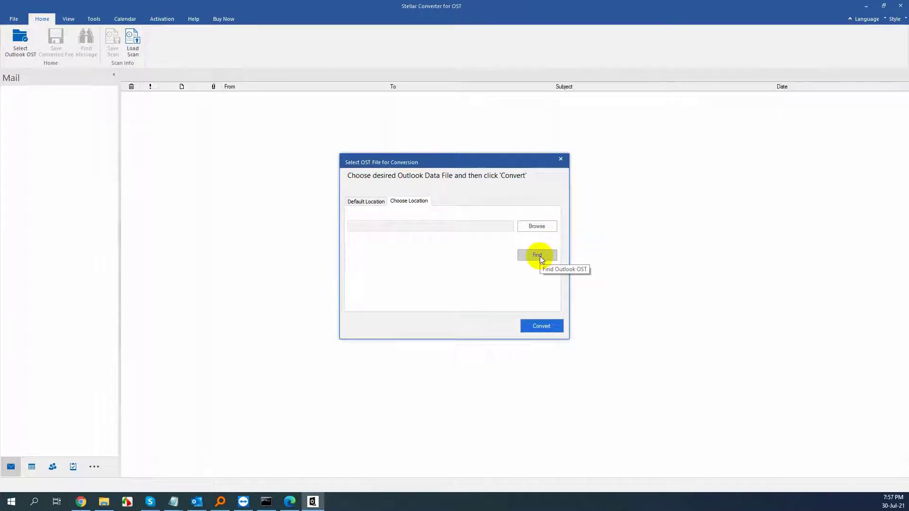
pyautogui.click(524, 255)
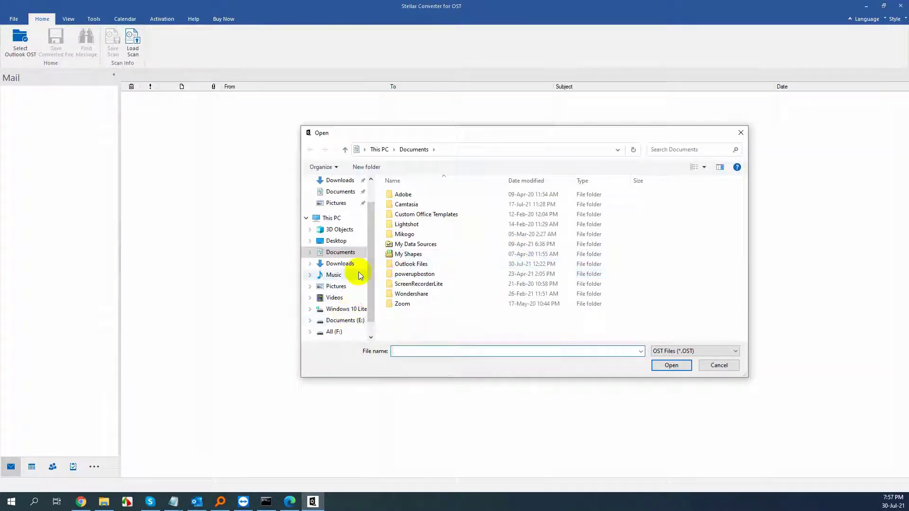
pyautogui.click(347, 241)
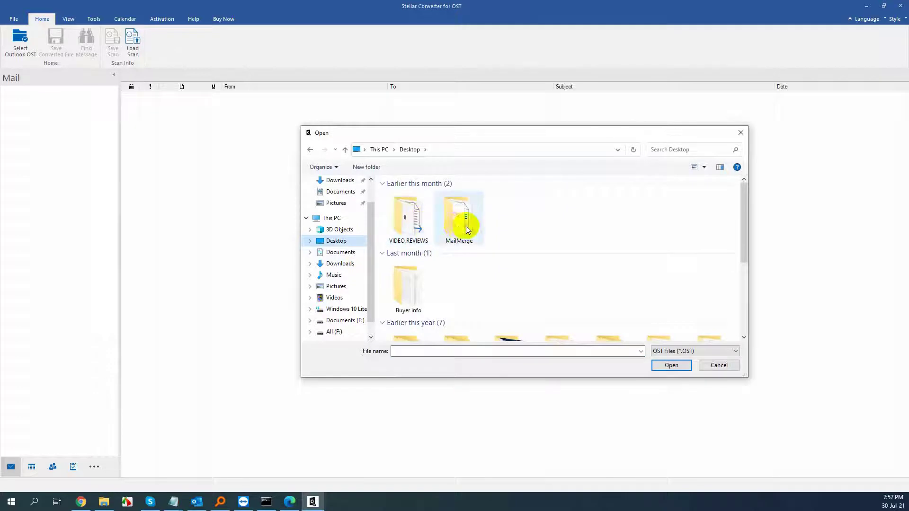
pyautogui.doubleClick(406, 217)
pyautogui.click(406, 196)
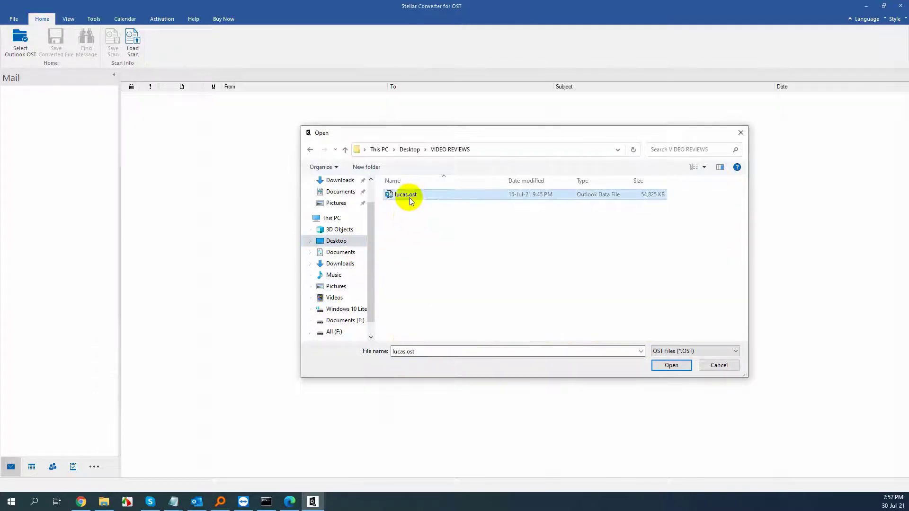
pyautogui.click(674, 368)
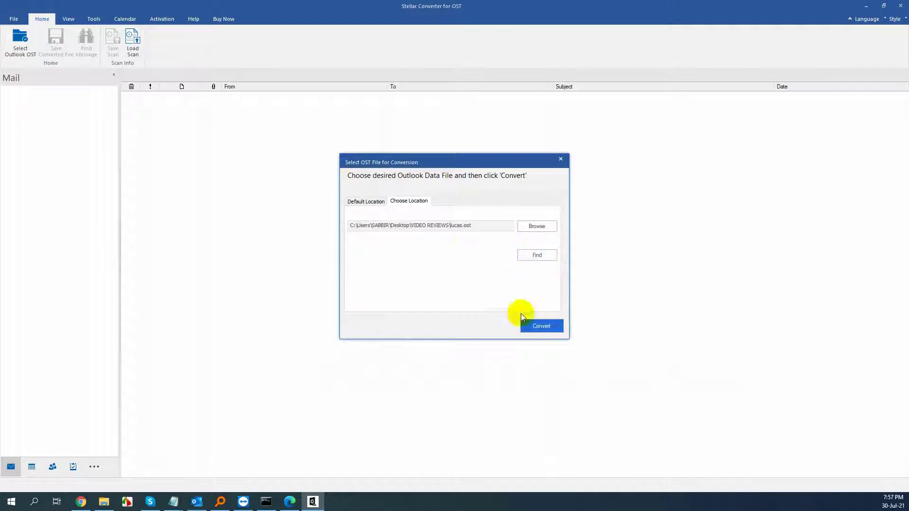
pyautogui.click(543, 328)
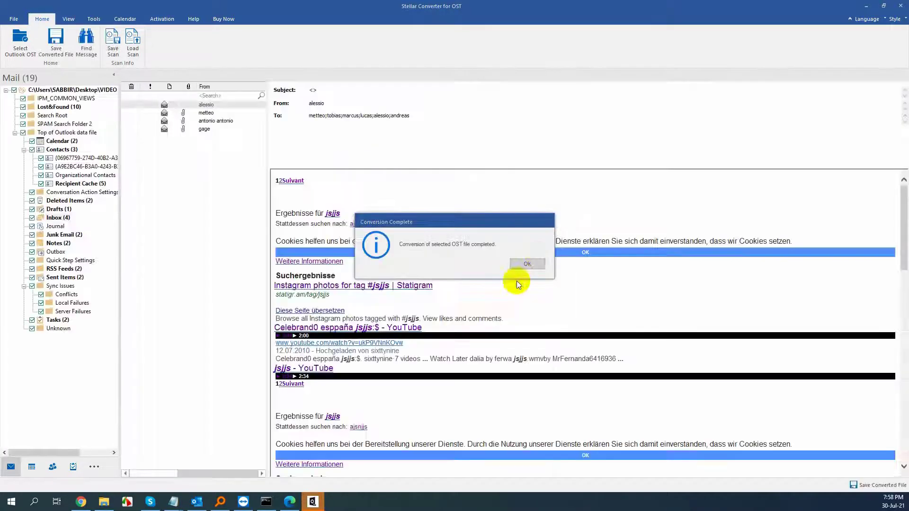
pyautogui.click(532, 263)
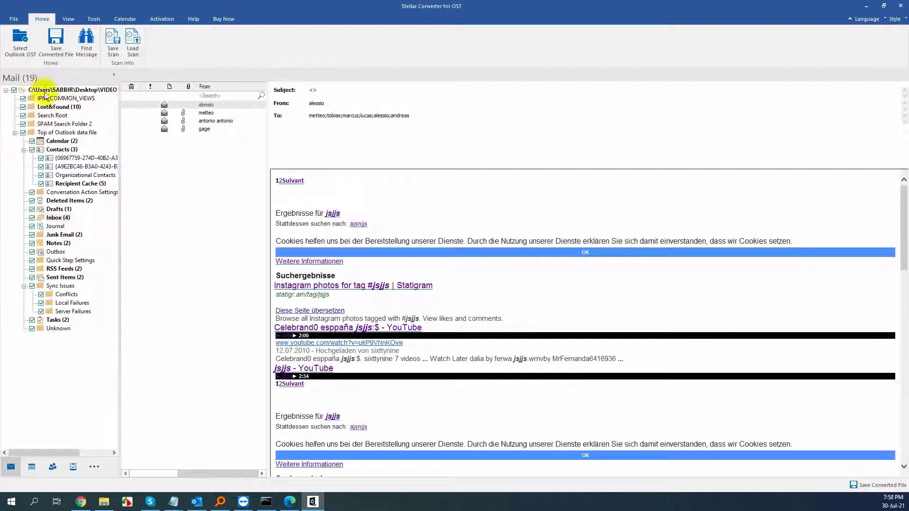
# Step: Try to save the converted mailbox, then switch to Outlook and close it
pyautogui.click(52, 252)
pyautogui.click(45, 100)
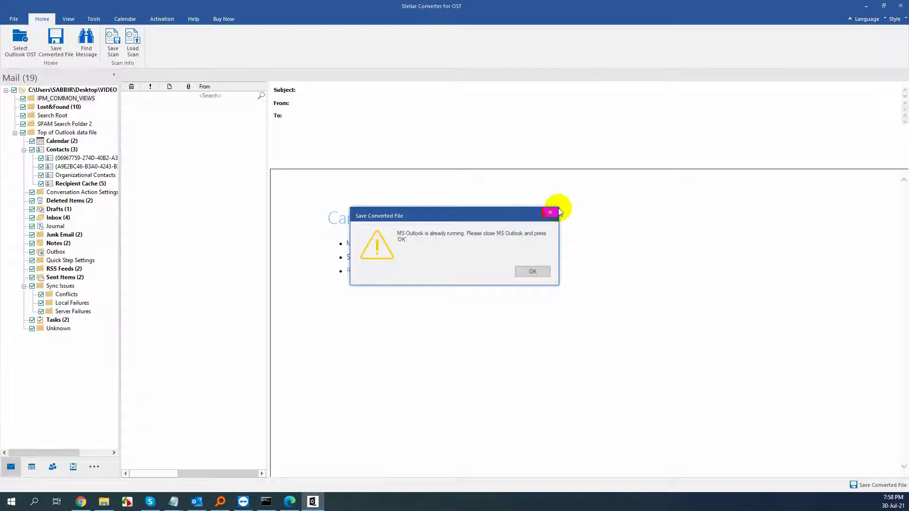
pyautogui.click(539, 273)
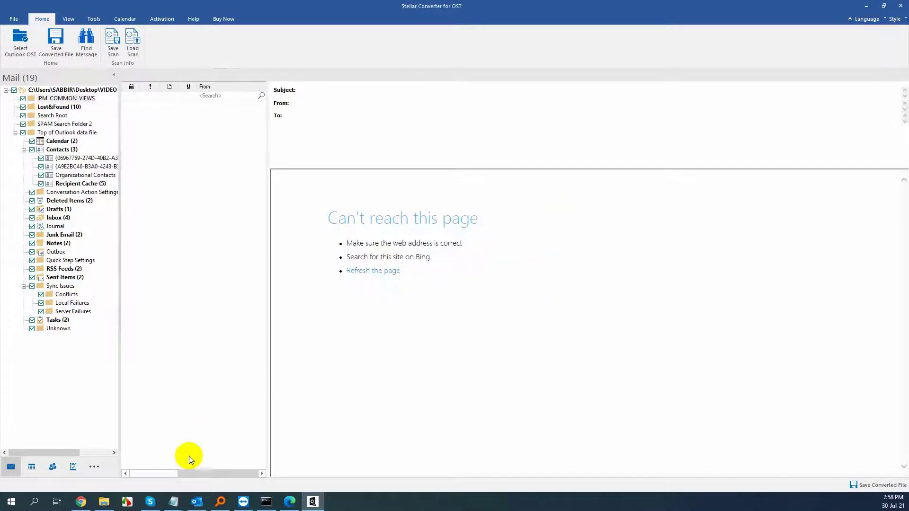
pyautogui.click(197, 502)
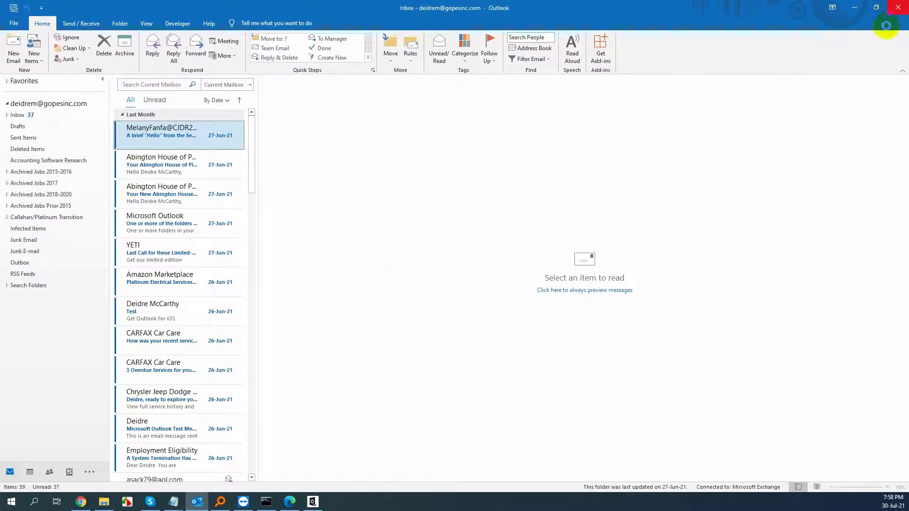
pyautogui.click(899, 7)
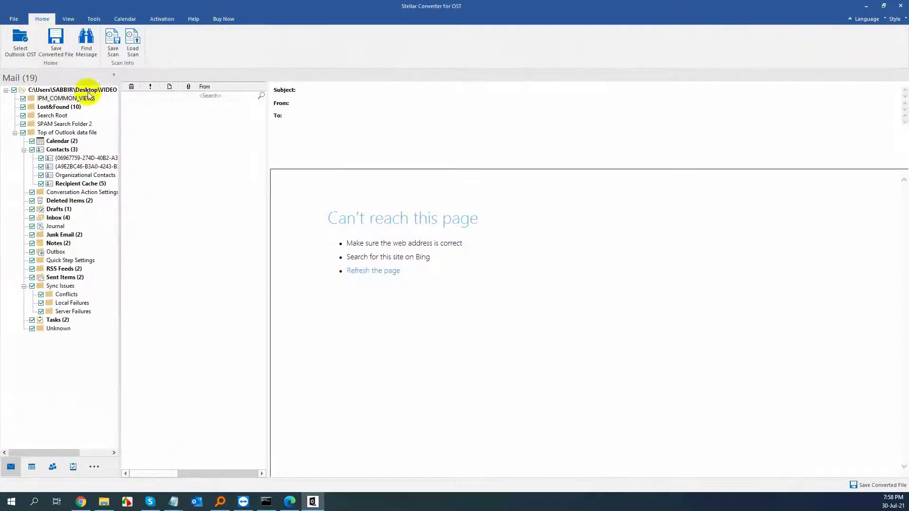
# Step: Save the converted mailbox in PST format to the desktop's VIDEO REVIEWS folder
pyautogui.click(55, 40)
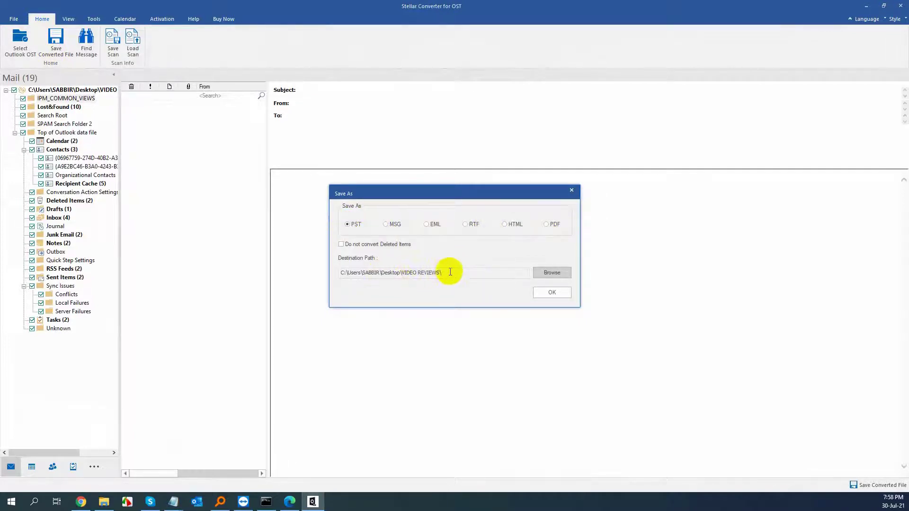
pyautogui.moveTo(451, 272); pyautogui.dragTo(354, 274)
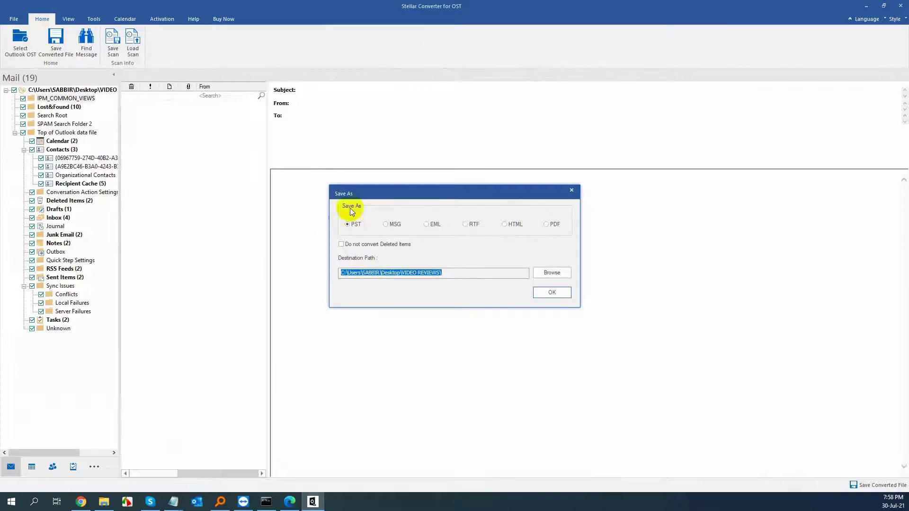
pyautogui.click(552, 293)
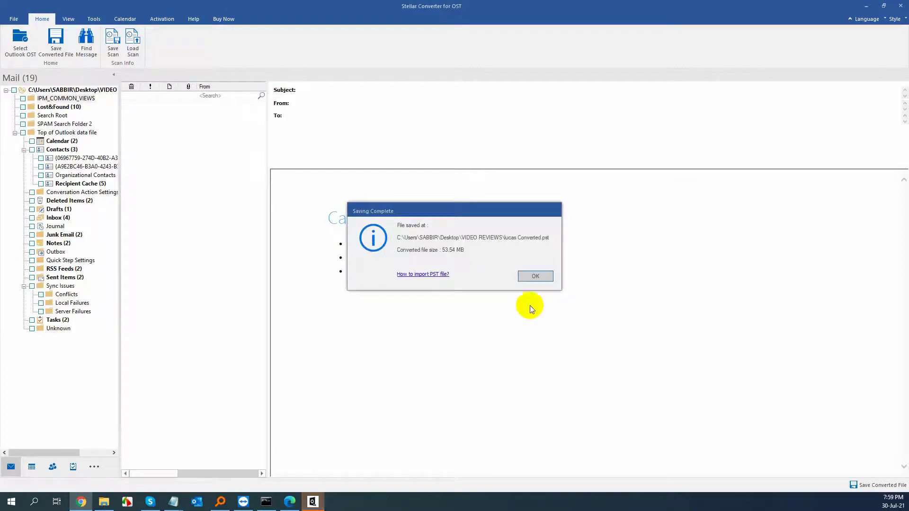
# Step: Dismiss the saving confirmation, then find Outlook through Windows search and launch it
pyautogui.click(537, 278)
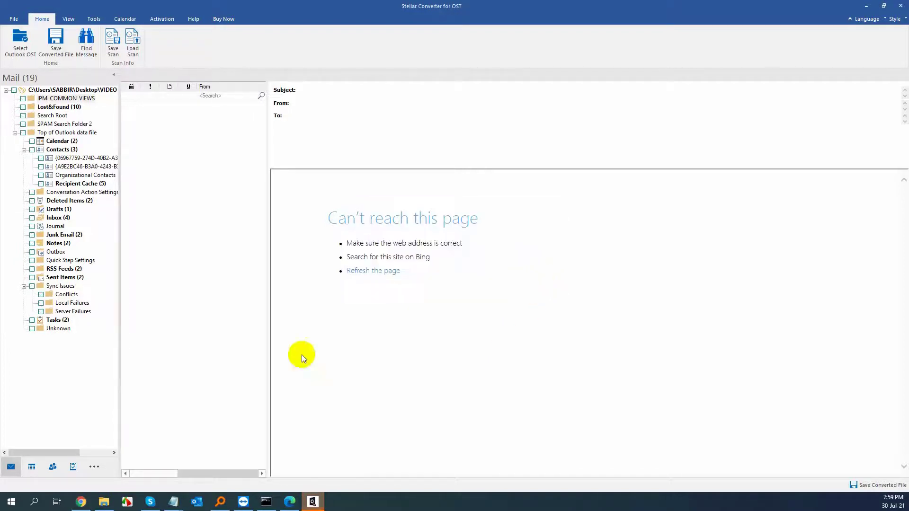
pyautogui.click(35, 503)
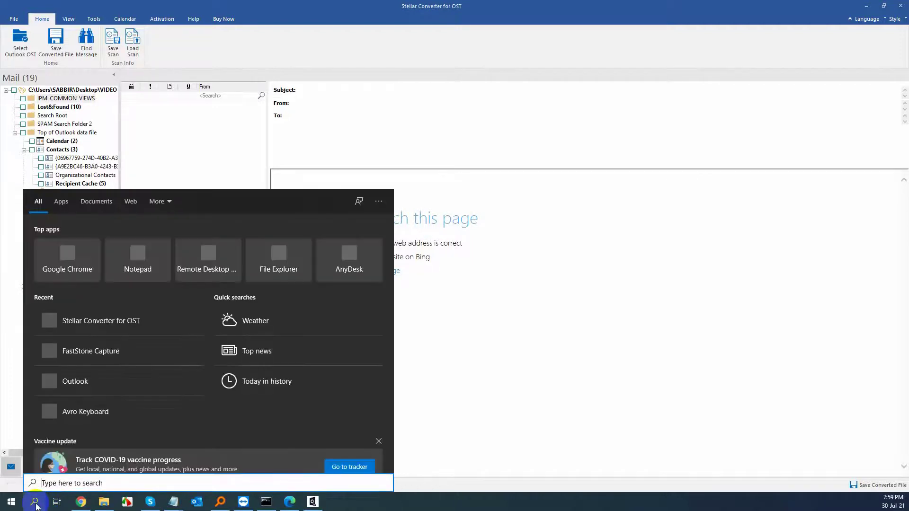
pyautogui.write('ou')
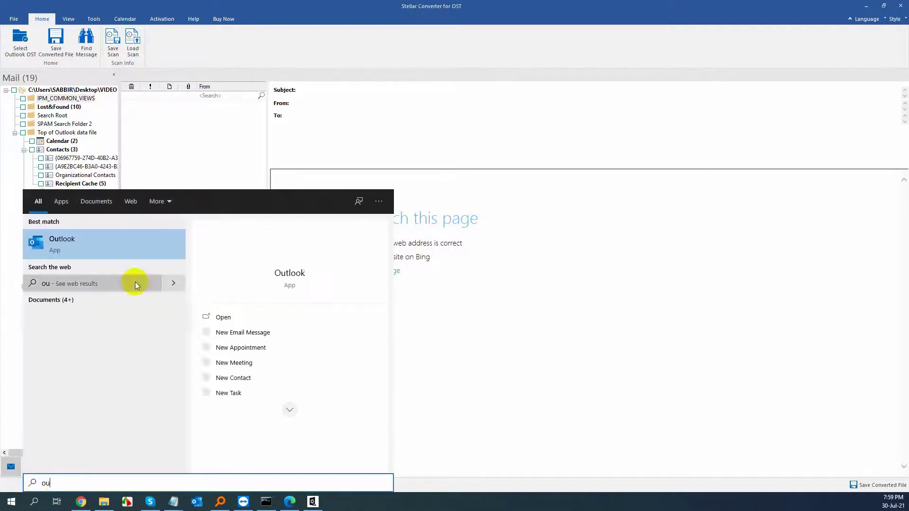
pyautogui.click(92, 242)
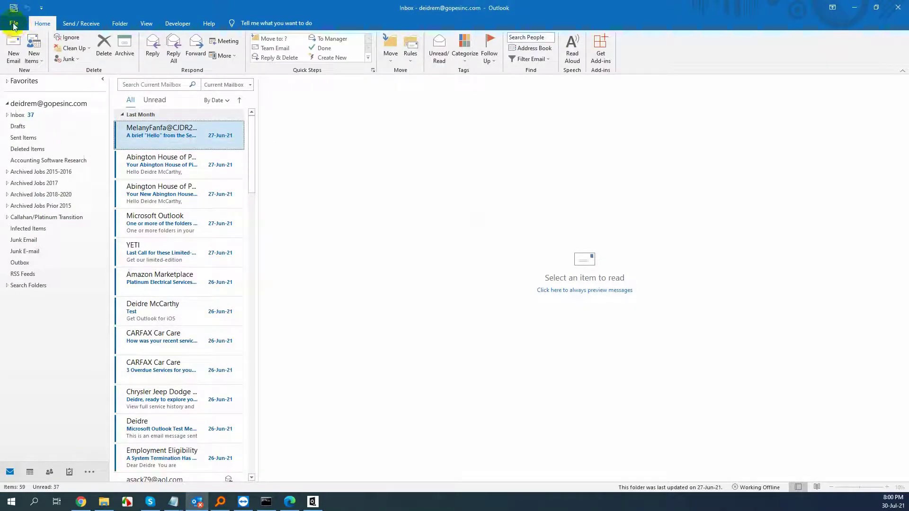
# Step: Open the Outlook account settings and show the list of data files
pyautogui.click(18, 23)
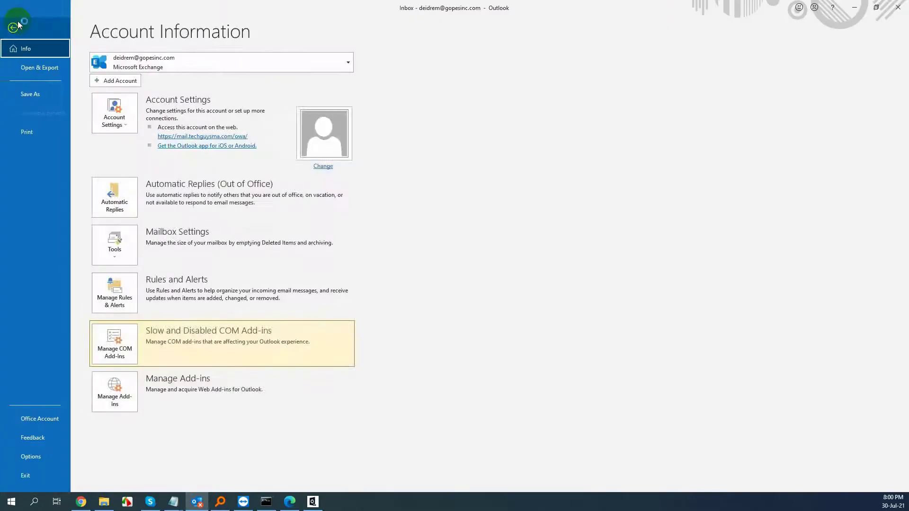
pyautogui.click(155, 62)
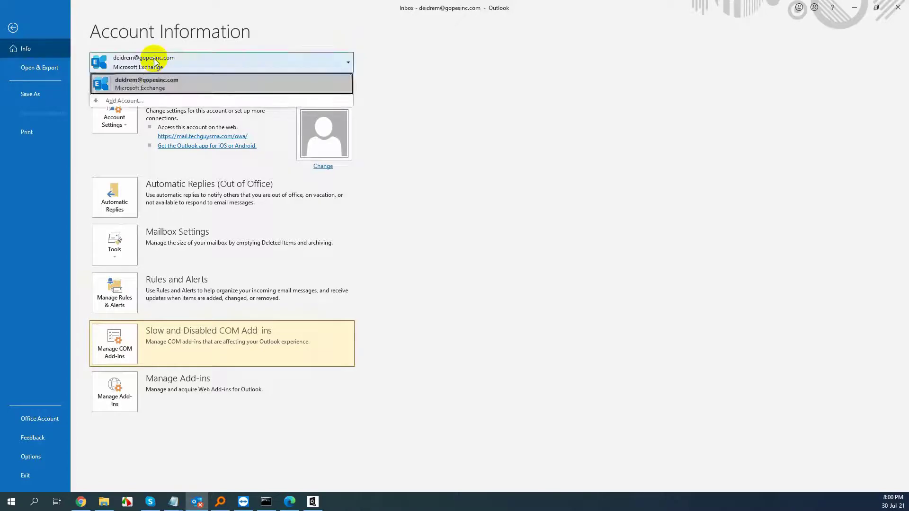
pyautogui.click(154, 62)
pyautogui.click(115, 113)
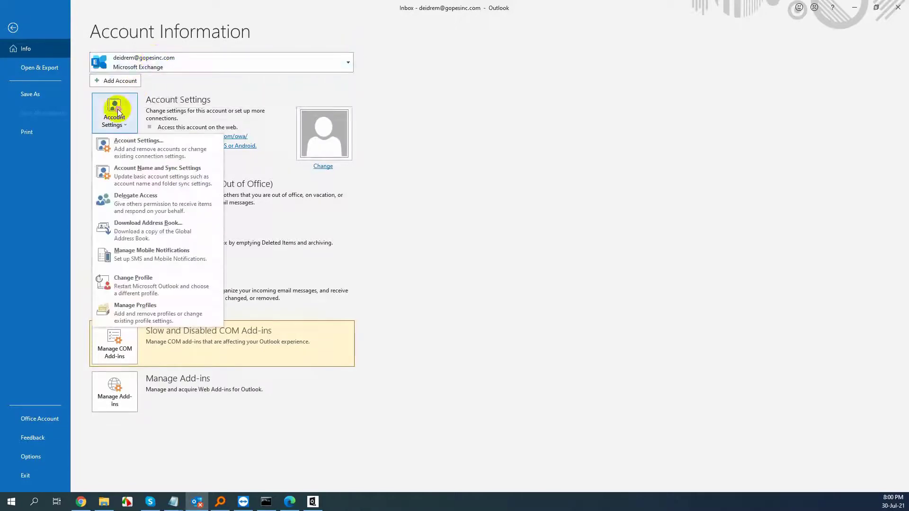
pyautogui.click(134, 146)
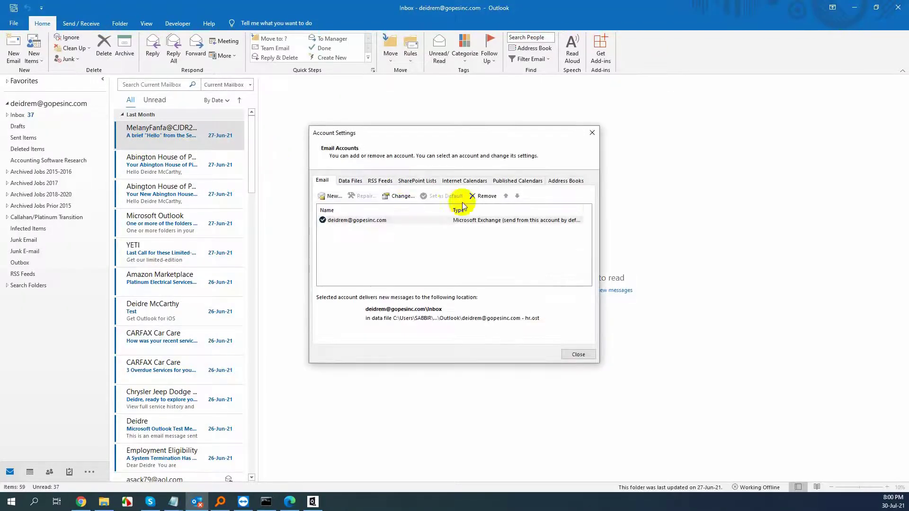
pyautogui.click(350, 181)
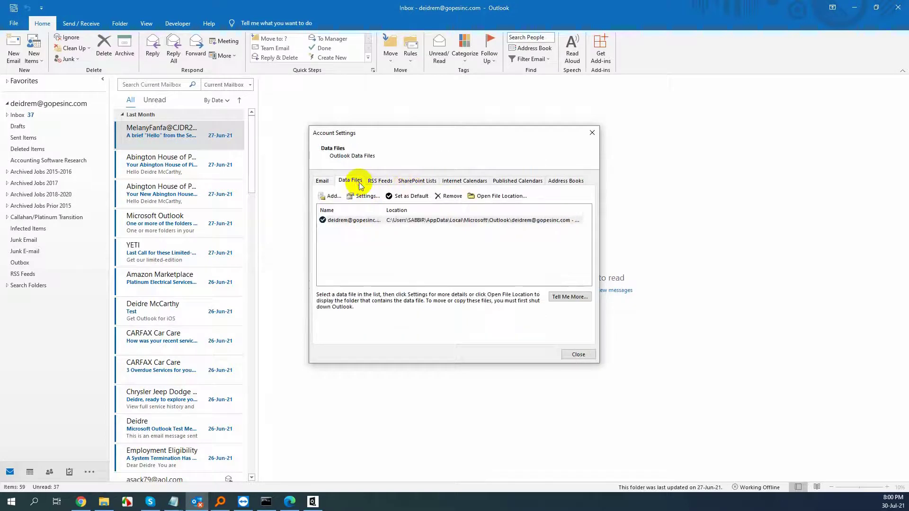
# Step: Add lucas Converted.pst from the desktop's VIDEO REVIEWS folder as an Outlook data file and close the account settings
pyautogui.click(333, 196)
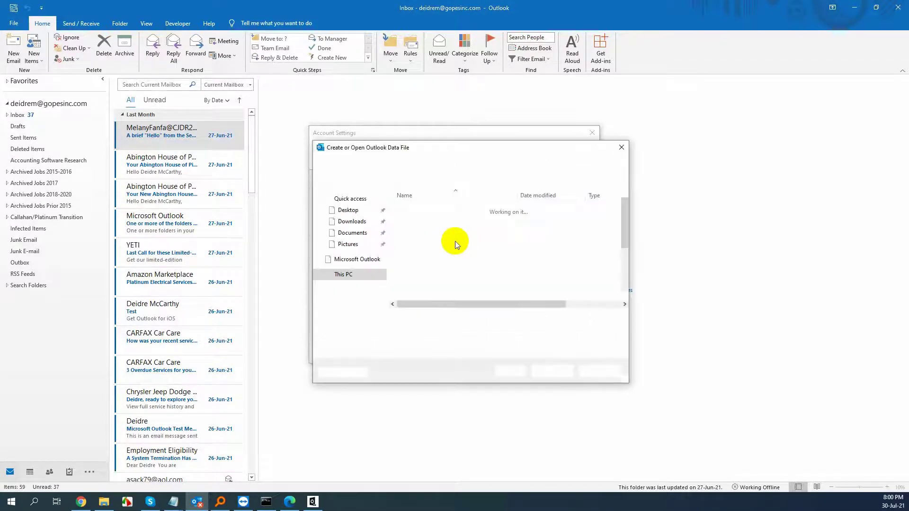
pyautogui.click(348, 222)
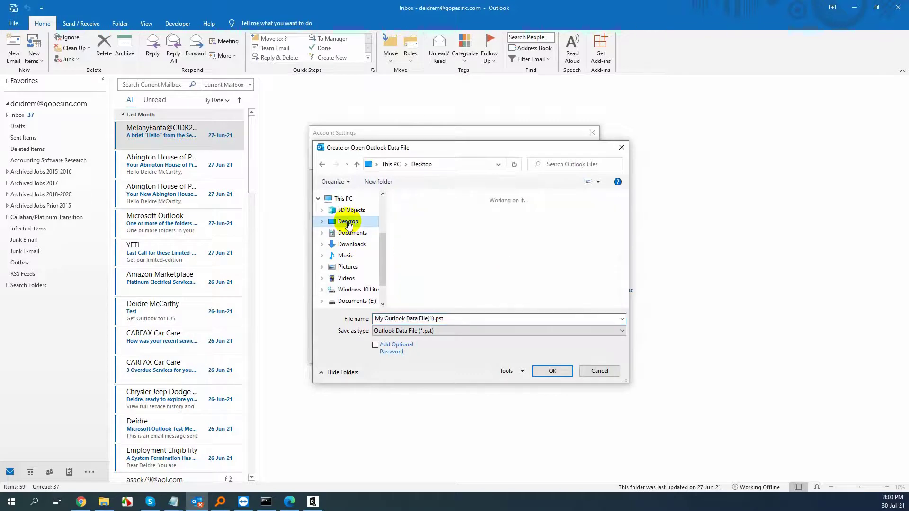
pyautogui.click(425, 237)
pyautogui.doubleClick(425, 236)
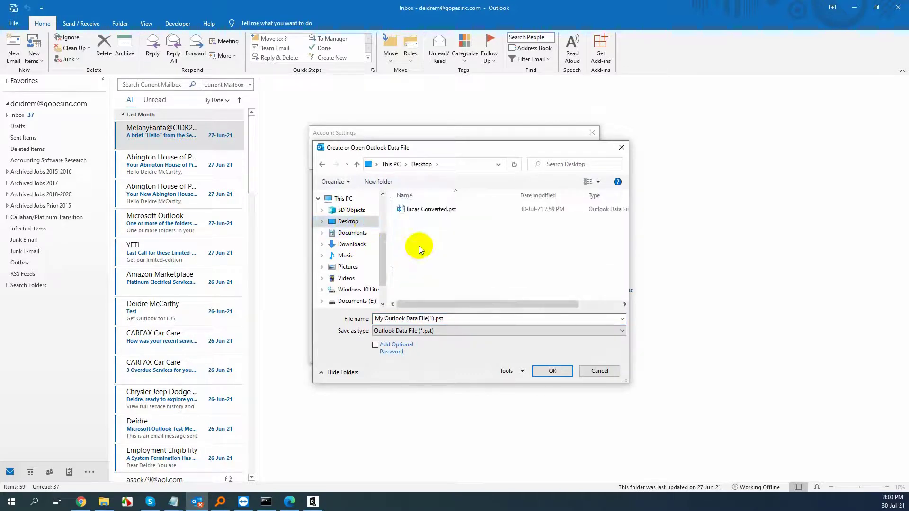
pyautogui.click(438, 210)
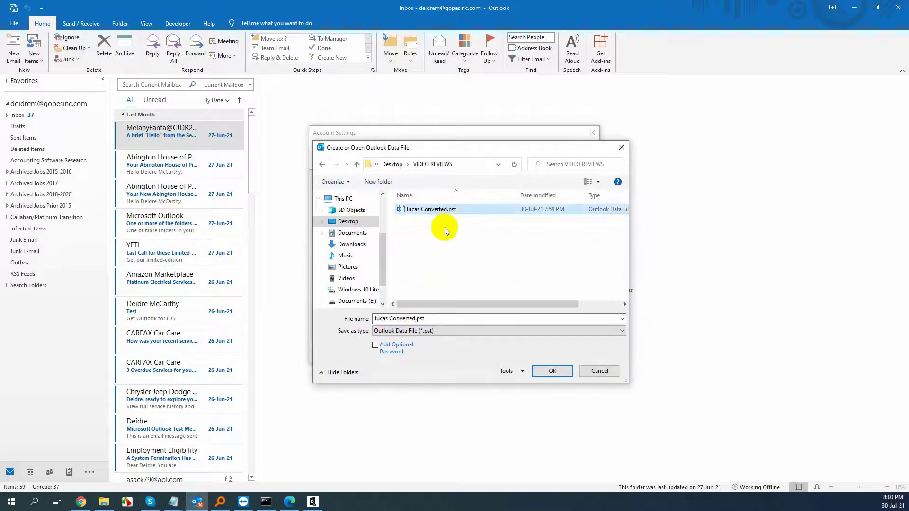
pyautogui.click(550, 368)
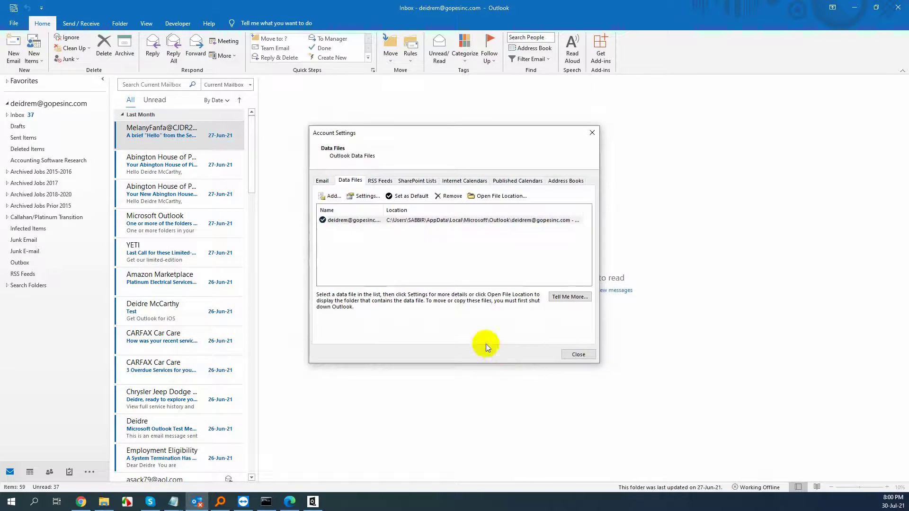
pyautogui.click(579, 355)
# Step: Expand the Stellar Converter for OST mailbox and check its Inbox and Sent Items folders
pyautogui.click(7, 309)
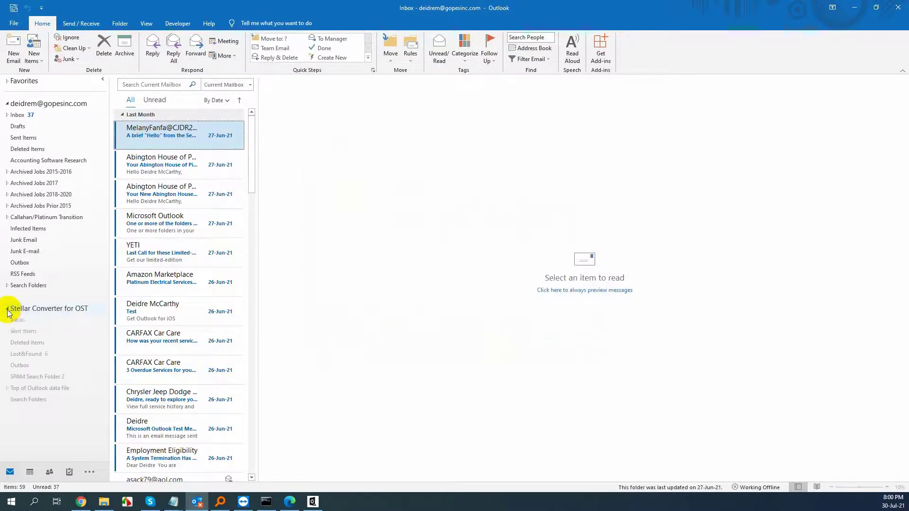
pyautogui.click(22, 321)
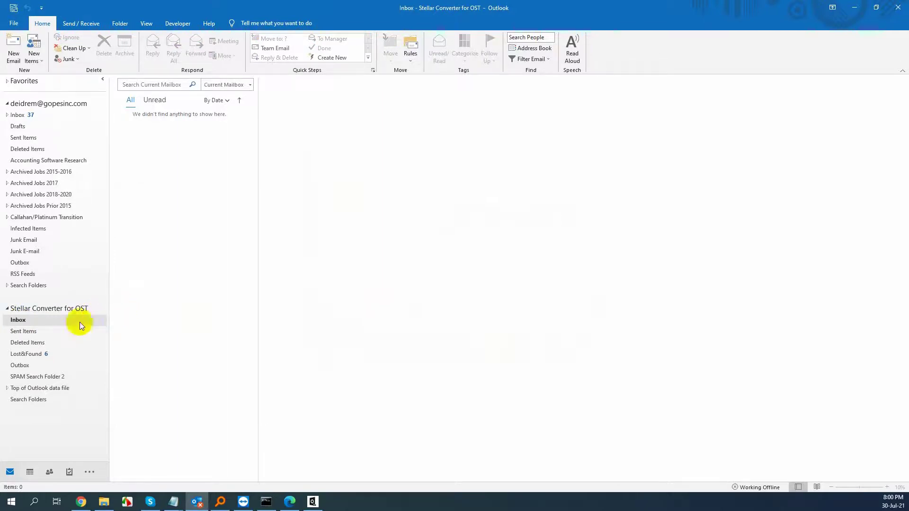
pyautogui.click(29, 332)
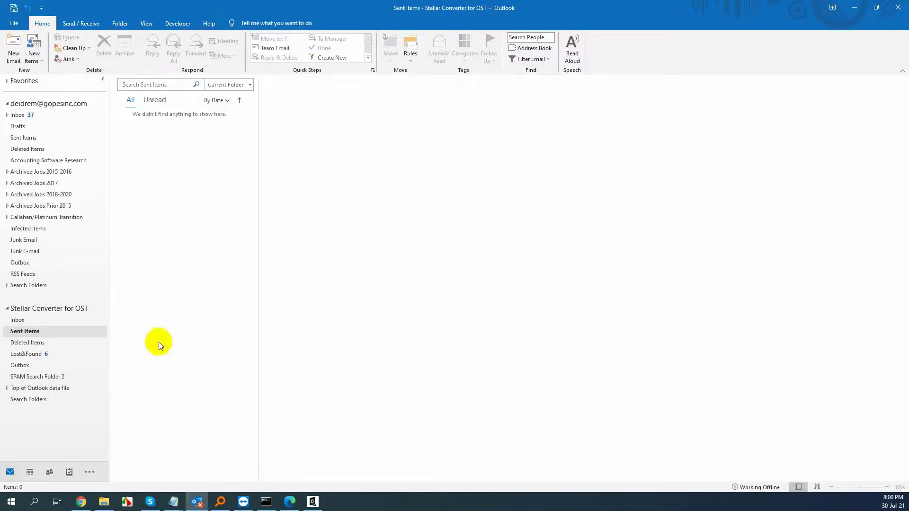
pyautogui.hotkey('alt', 'Tab')
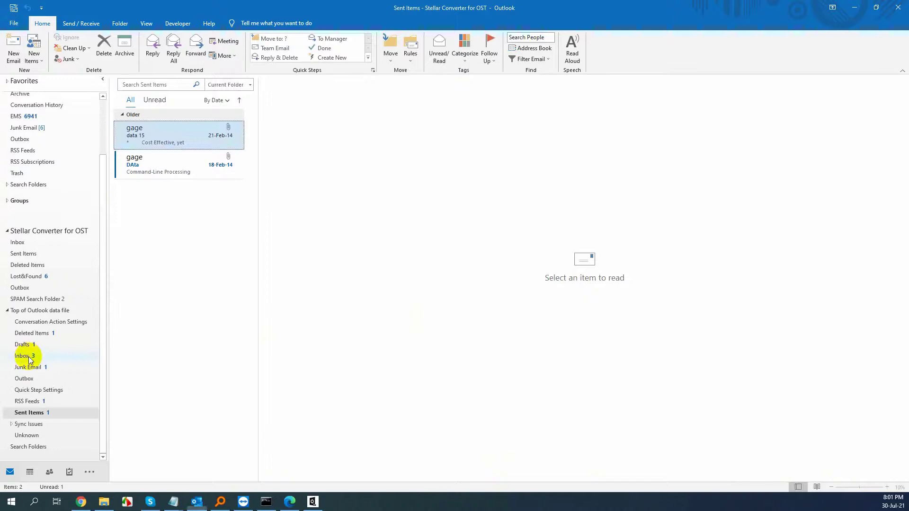
# Step: Check Inbox and Drafts under Top of Outlook data file, and read the Inbox messages "personal data", "Data" and "Data 15"
pyautogui.click(27, 356)
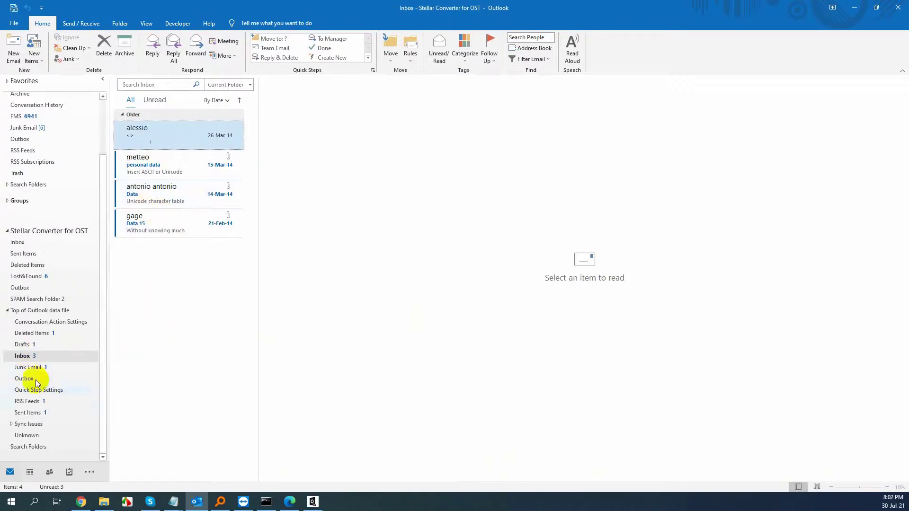
pyautogui.click(26, 345)
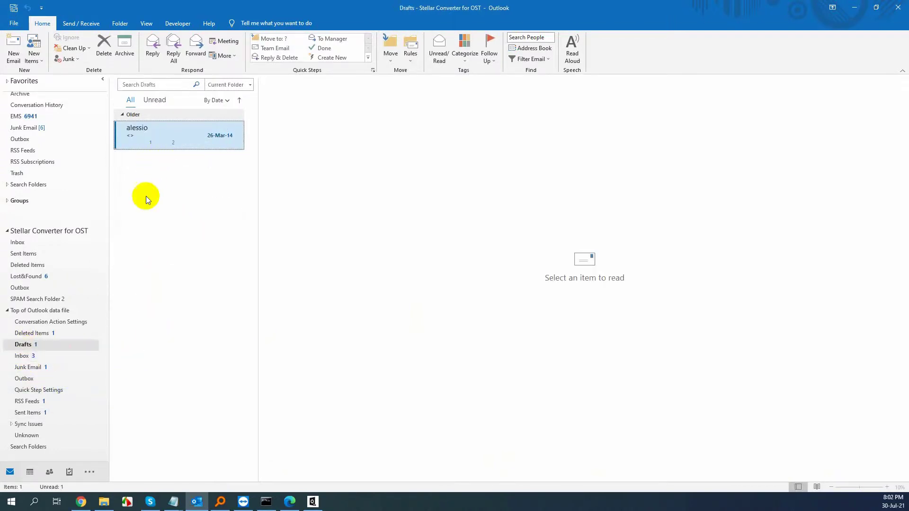
pyautogui.click(22, 356)
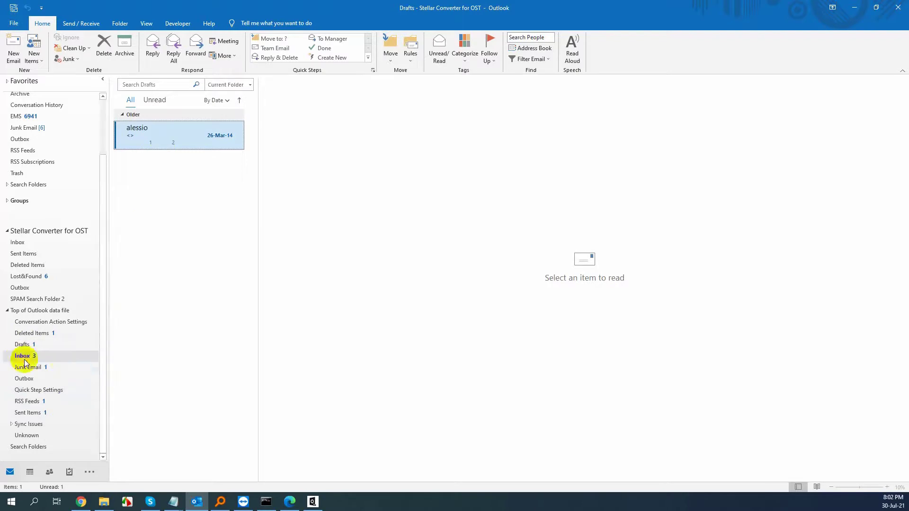
pyautogui.click(189, 170)
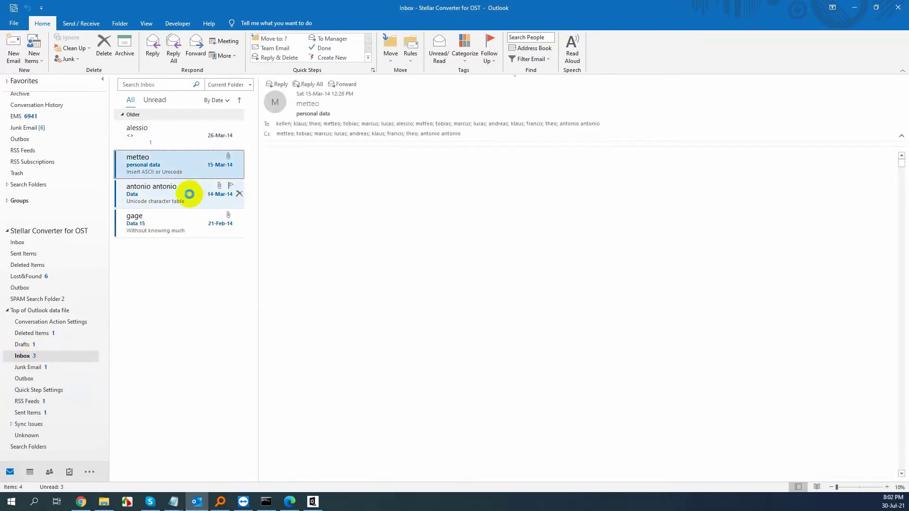
pyautogui.click(170, 203)
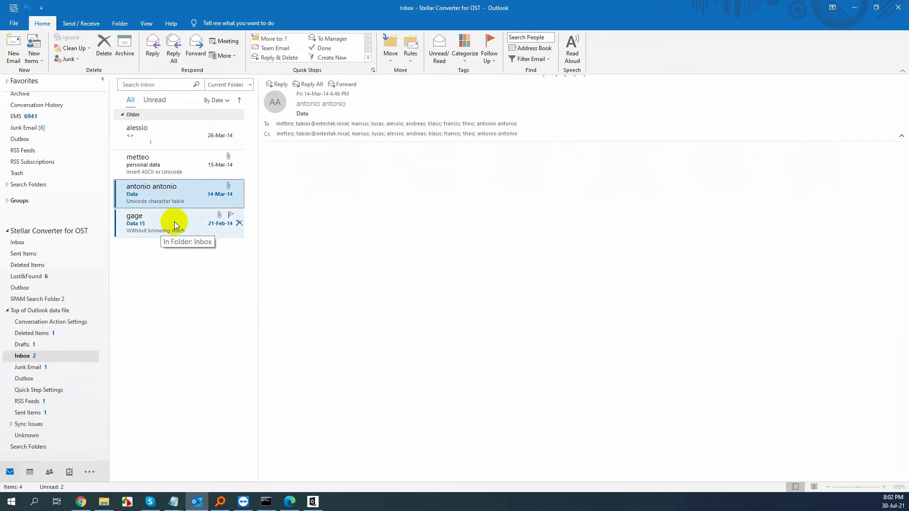
pyautogui.click(174, 221)
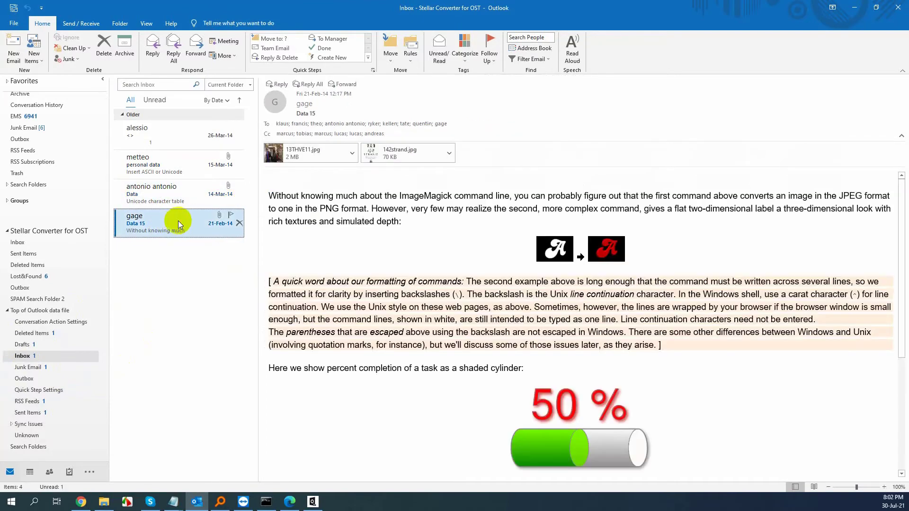